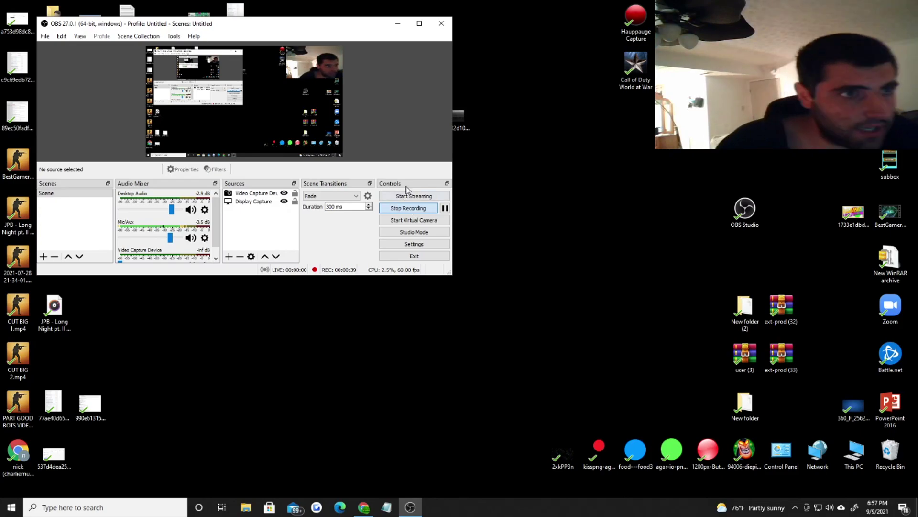
# - Bring the Chrome window with the 'tampermonkey' search results back in front of OBS
pyautogui.click(363, 508)
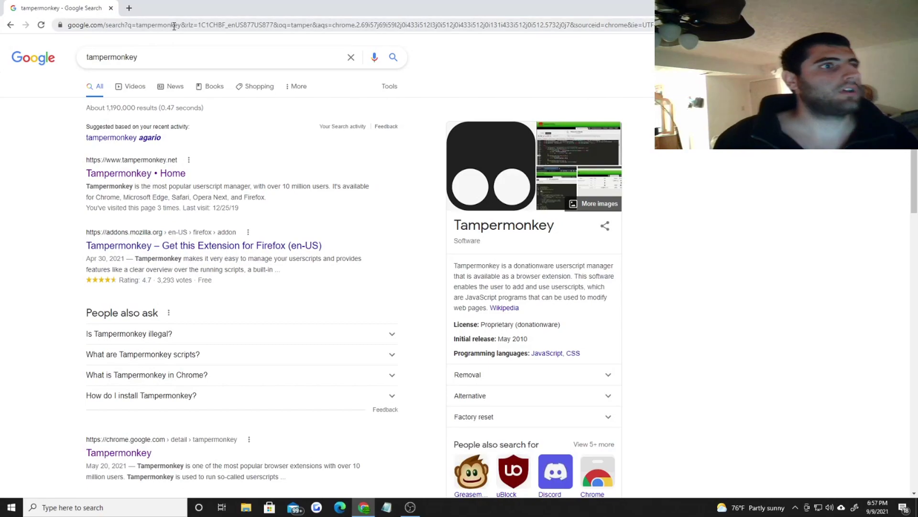
# - Load the agarbot.ovh dashboard from the address bar
pyautogui.click(174, 26)
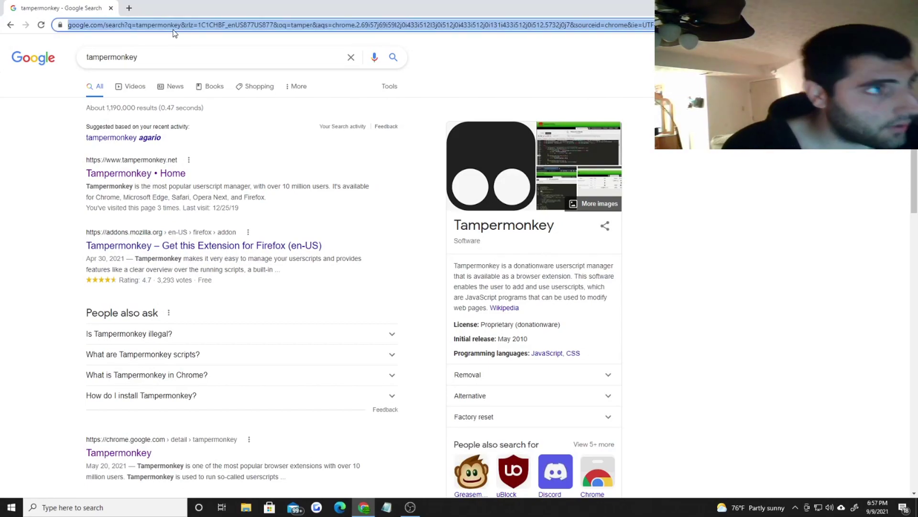
pyautogui.write('aga')
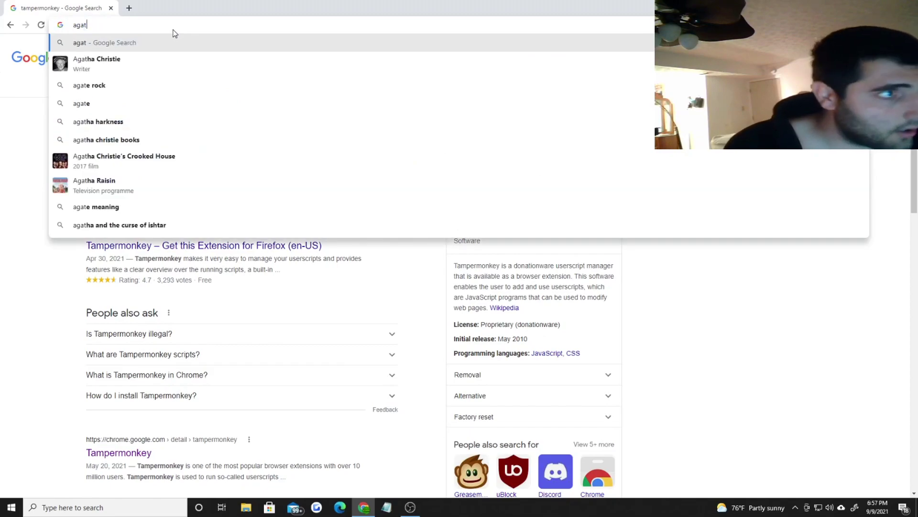
pyautogui.write('rbo')
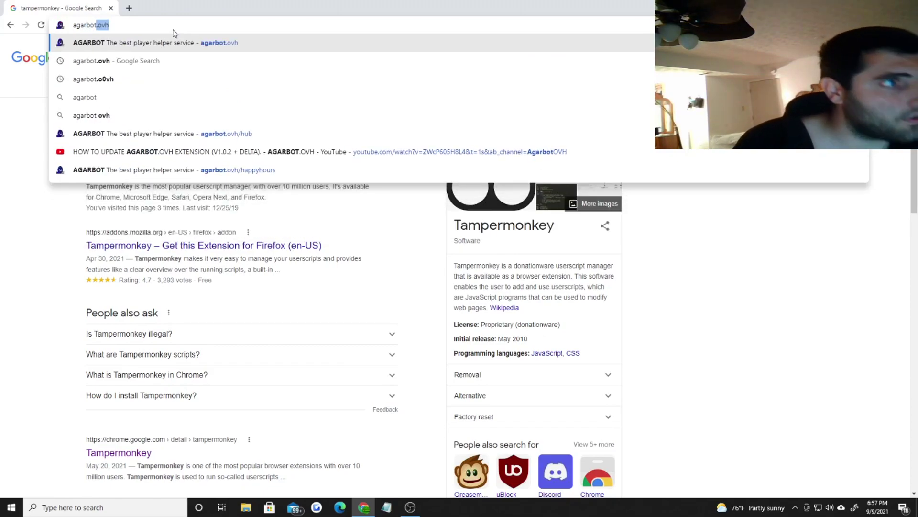
pyautogui.press('Return')
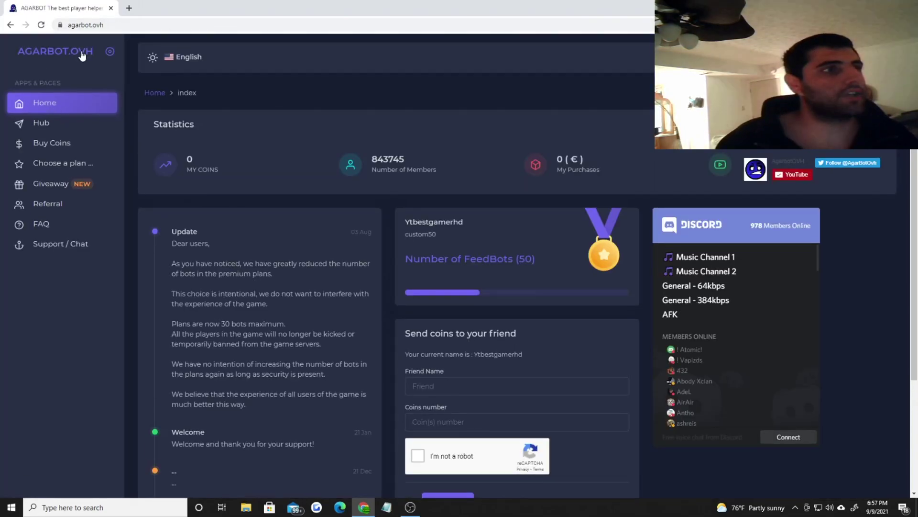
# - Download ext-prod (36).zip from the Hub page and drag it onto the desktop
pyautogui.click(61, 124)
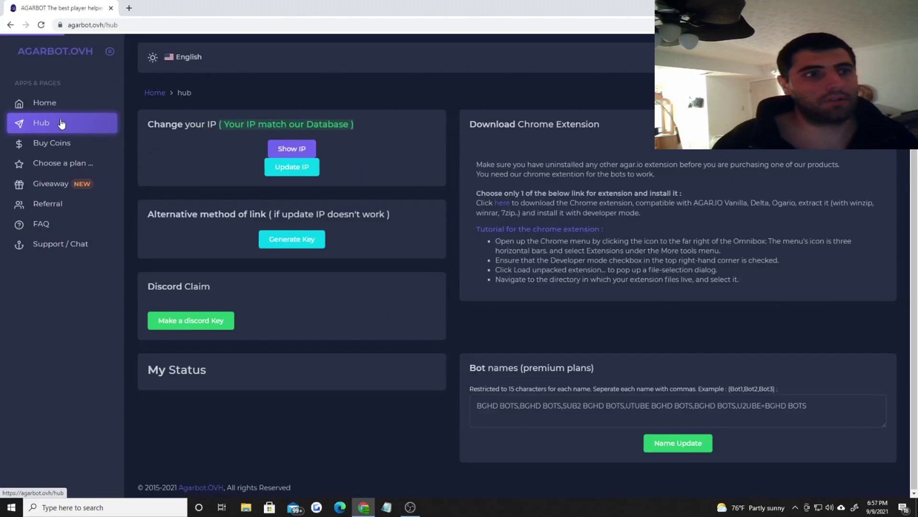
pyautogui.click(507, 205)
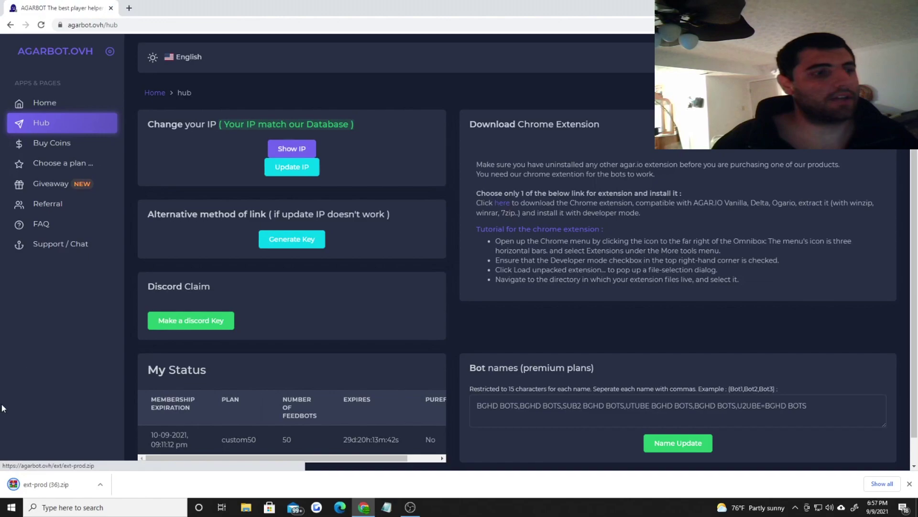
pyautogui.moveTo(593, 7); pyautogui.dragTo(627, 16)
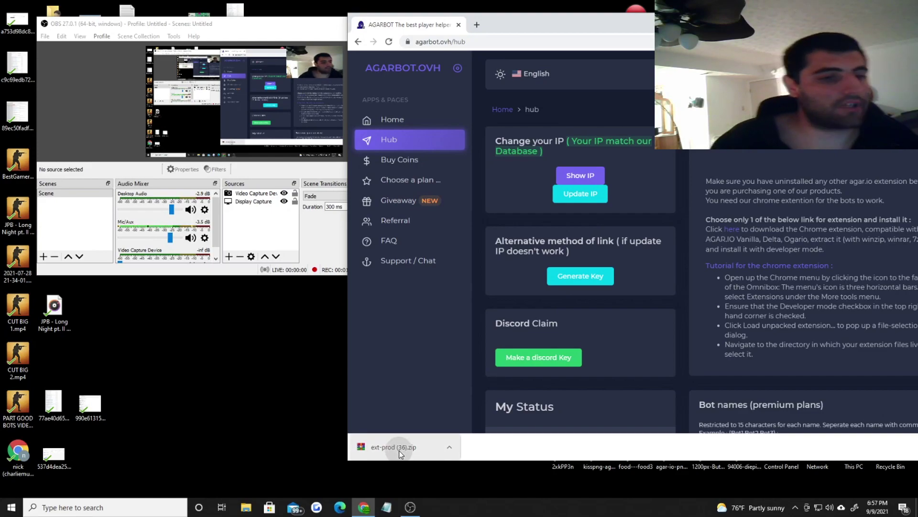
pyautogui.moveTo(401, 457); pyautogui.dragTo(190, 392)
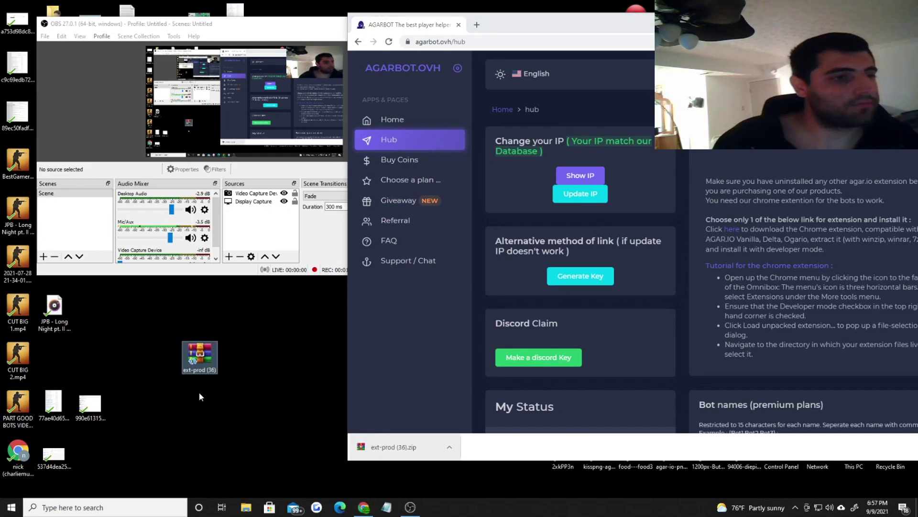
# - Create an empty folder named New folder (3) on the desktop
pyautogui.click(199, 391)
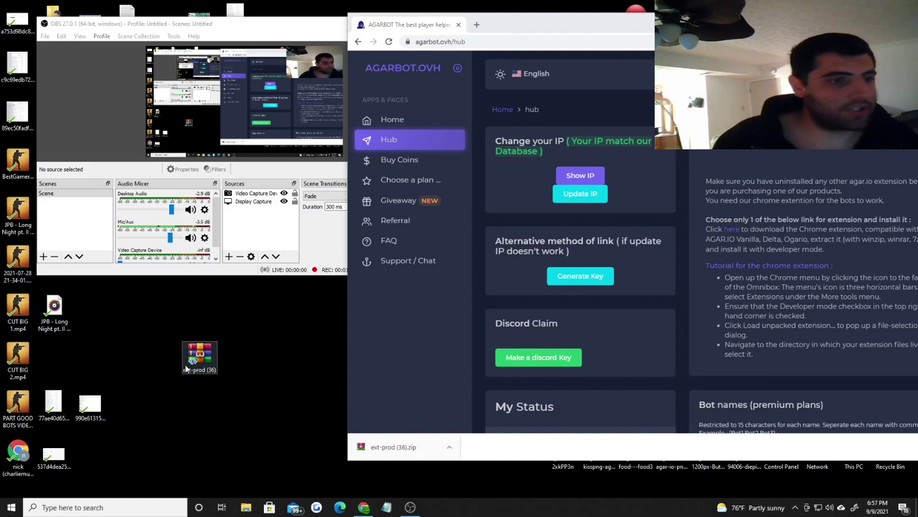
pyautogui.rightClick(260, 355)
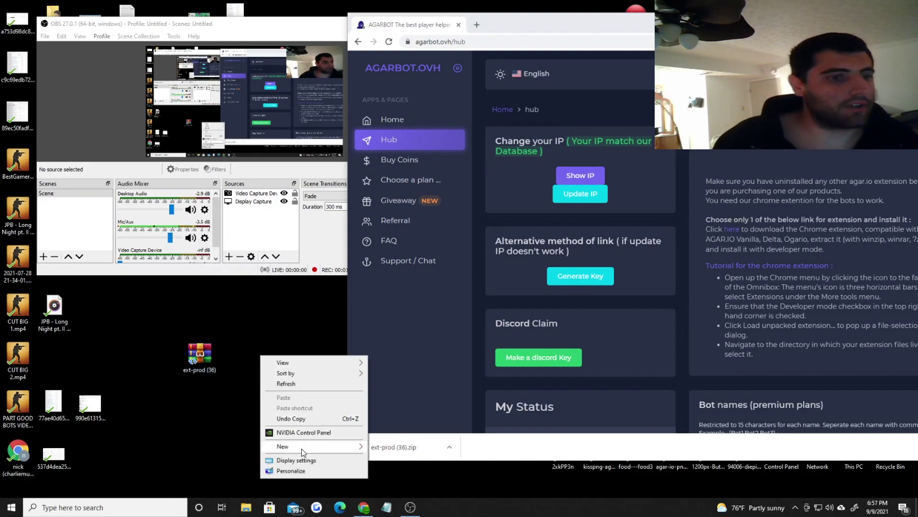
pyautogui.moveTo(302, 451)
pyautogui.click(404, 335)
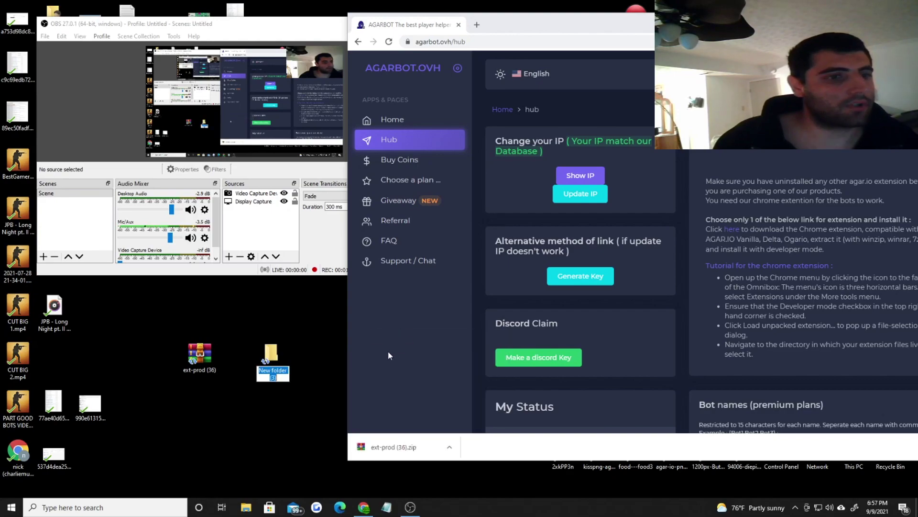
pyautogui.press('Return')
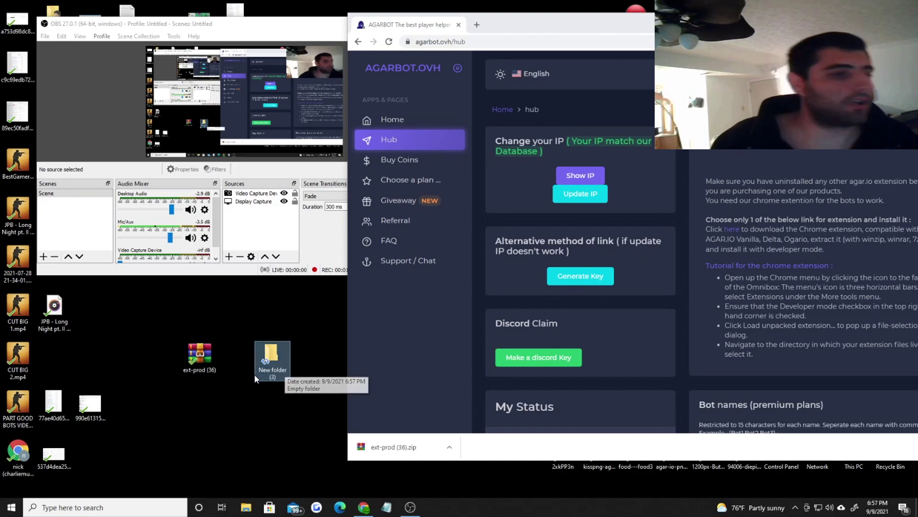
# - Open the ext-prod (36) archive from the desktop
pyautogui.rightClick(275, 381)
pyautogui.press('Escape')
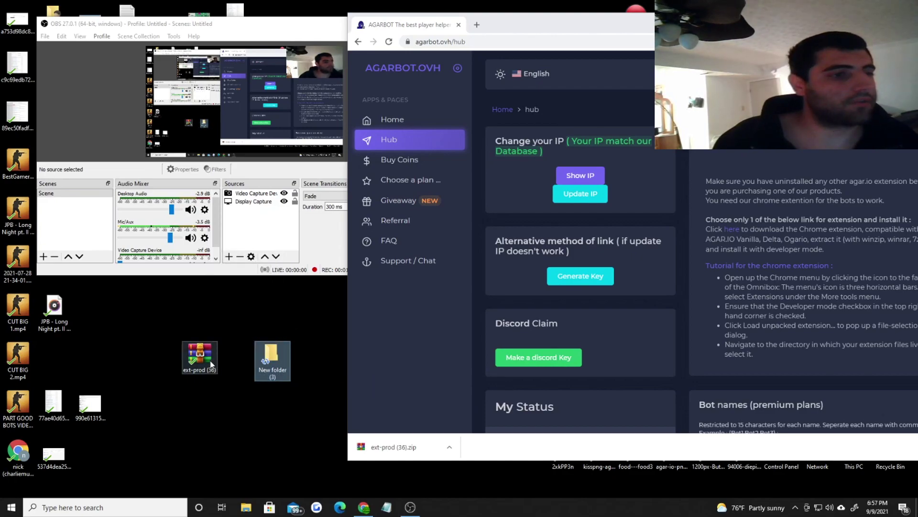
pyautogui.click(211, 364)
pyautogui.doubleClick(211, 364)
# - Extract ext-prod (36) into New folder (3) on the desktop with WinRAR
pyautogui.rightClick(211, 361)
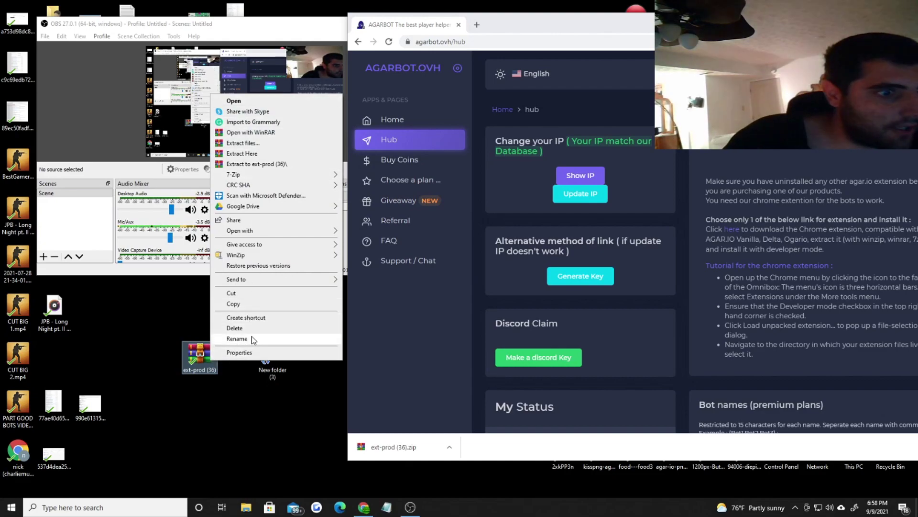
pyautogui.click(247, 143)
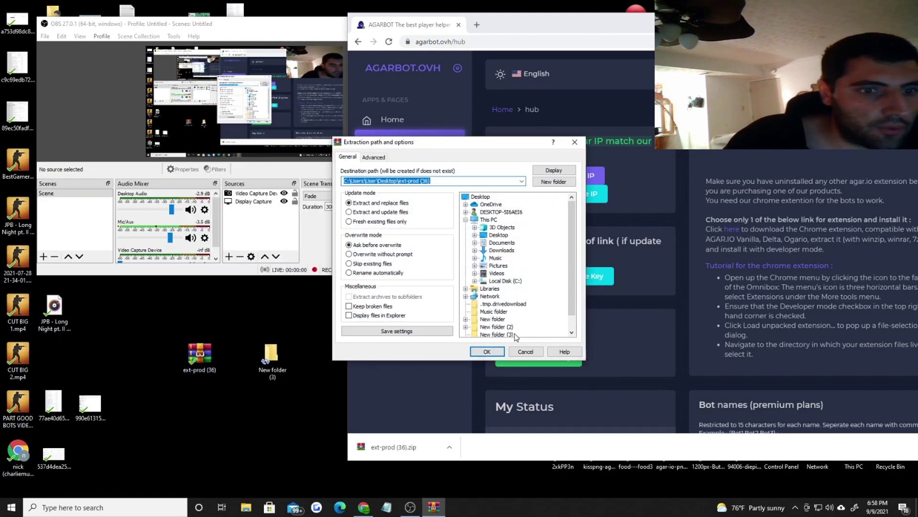
pyautogui.click(511, 335)
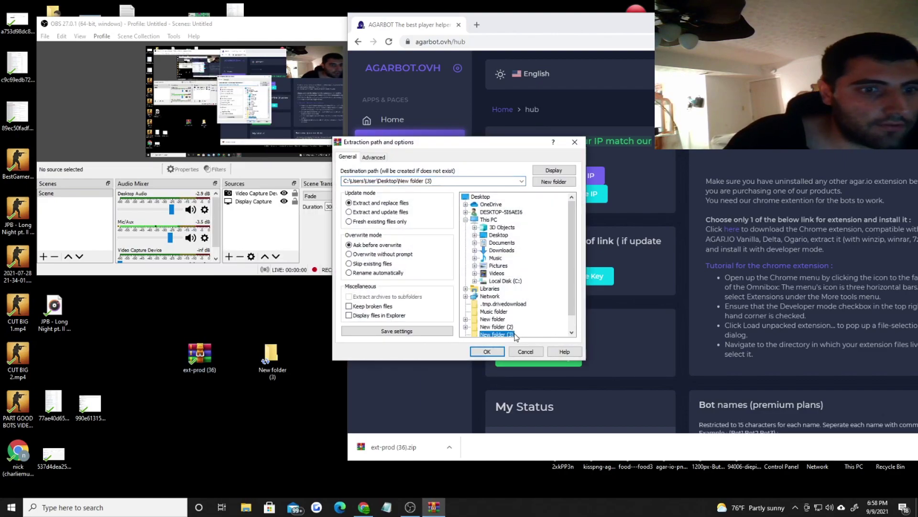
pyautogui.click(484, 352)
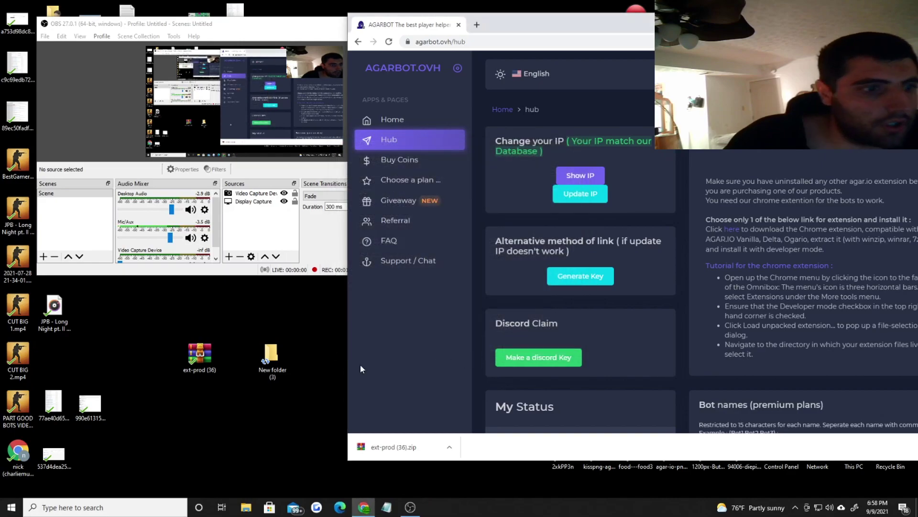
pyautogui.doubleClick(268, 359)
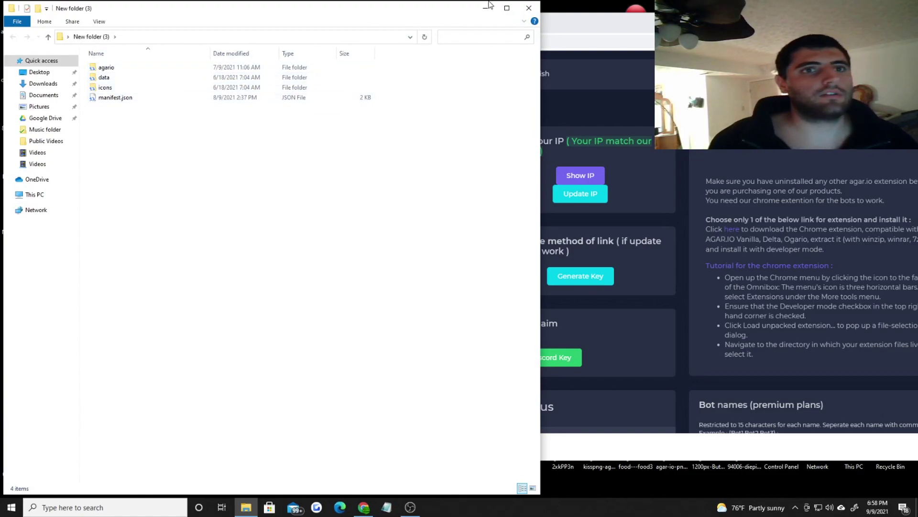
pyautogui.click(529, 8)
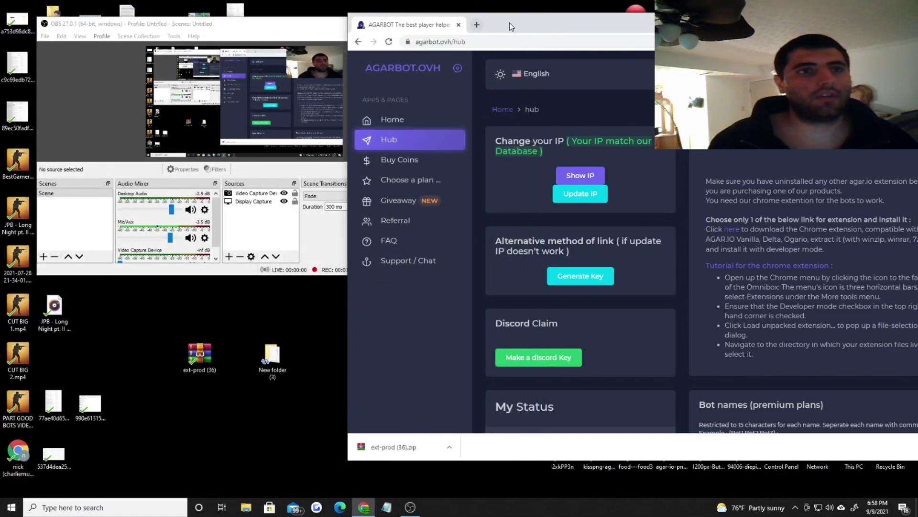
pyautogui.doubleClick(542, 22)
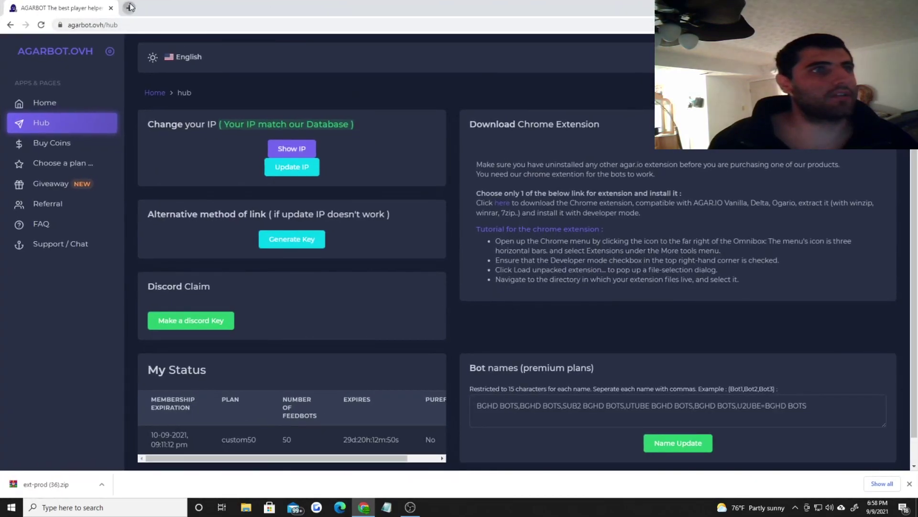
# - Open Chrome's Extensions page in a new tab via More tools > Extensions
pyautogui.click(129, 8)
pyautogui.hotkey('alt', 'f')
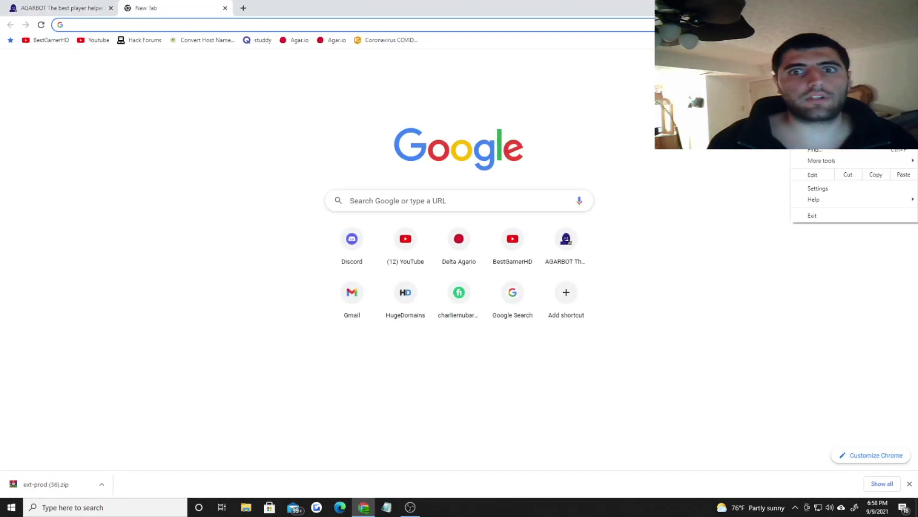
pyautogui.click(840, 190)
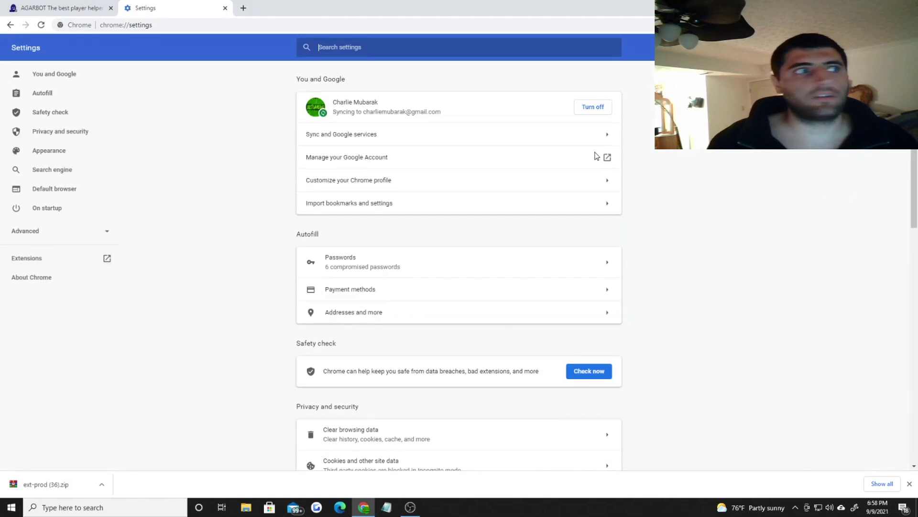
pyautogui.click(10, 25)
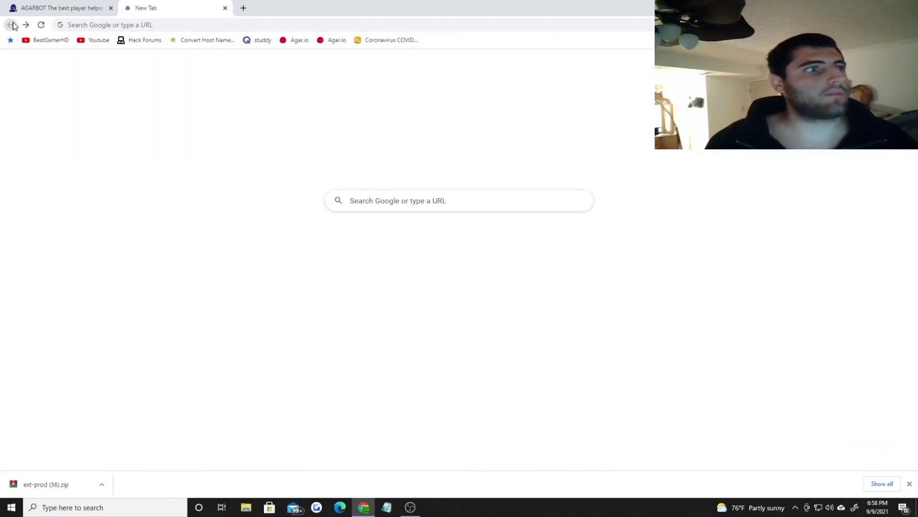
pyautogui.hotkey('alt', 'f')
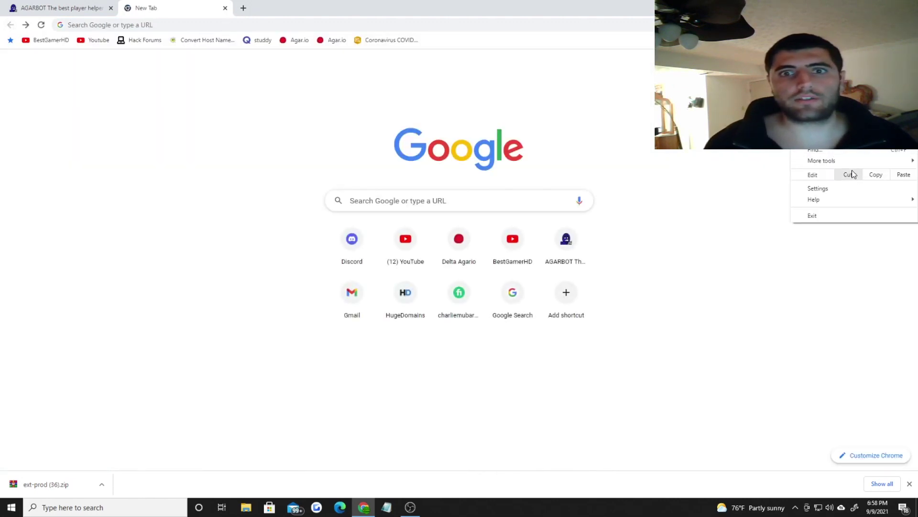
pyautogui.moveTo(844, 163)
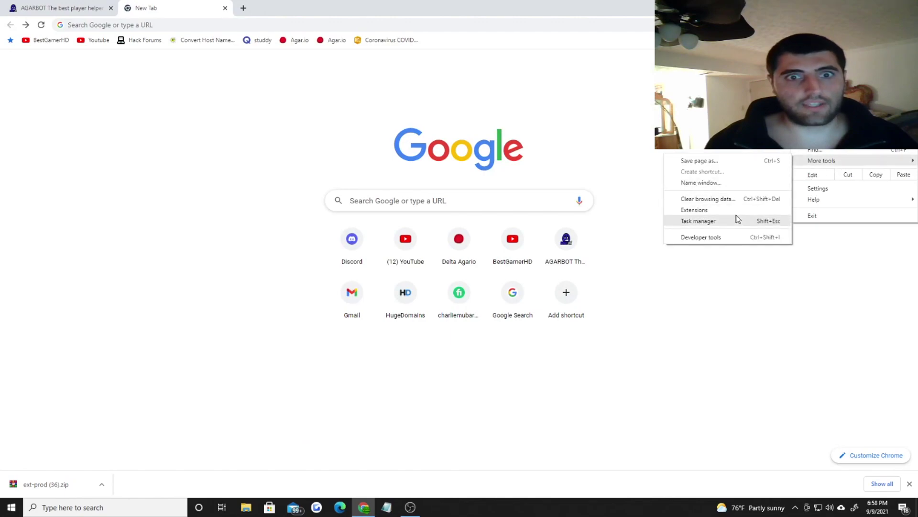
pyautogui.click(695, 210)
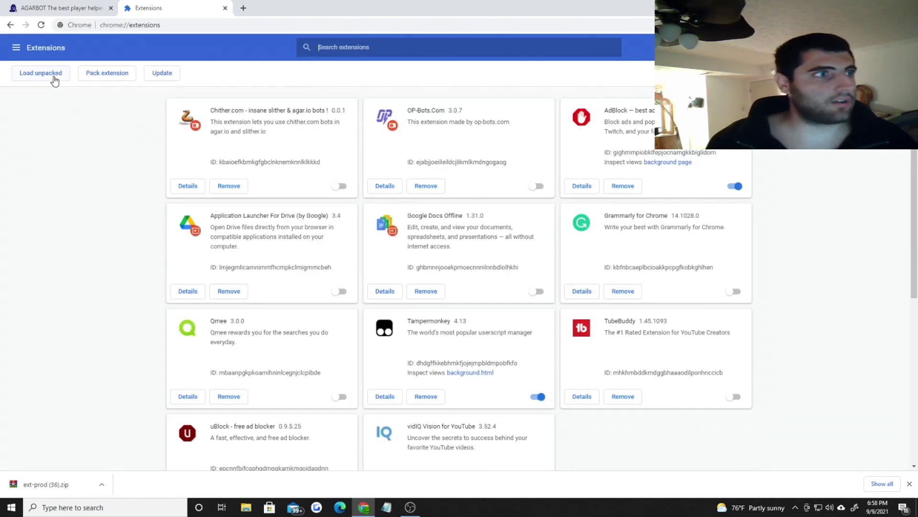
# - Drag the extracted folder onto the Extensions page to install Agarbot.ovh Bots for agar.io 1.0.2
pyautogui.doubleClick(447, 6)
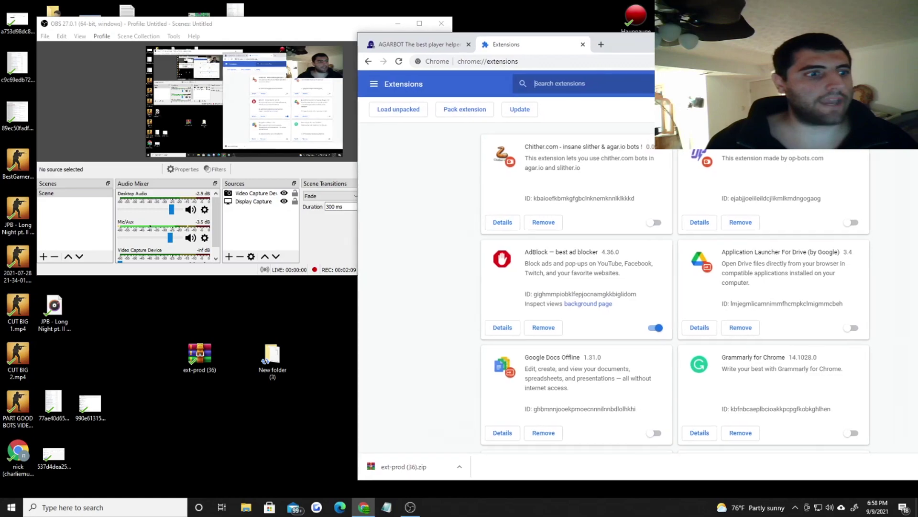
pyautogui.moveTo(622, 43); pyautogui.dragTo(593, 36)
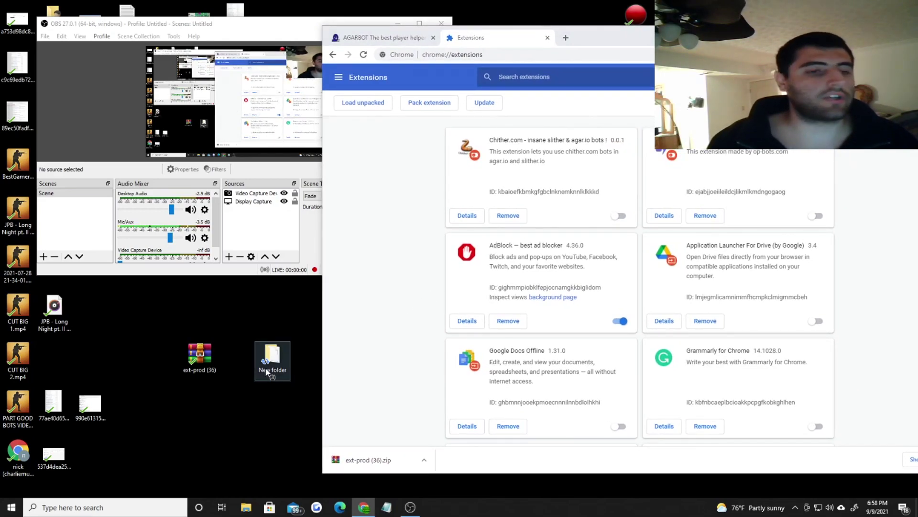
pyautogui.moveTo(266, 372); pyautogui.dragTo(398, 311)
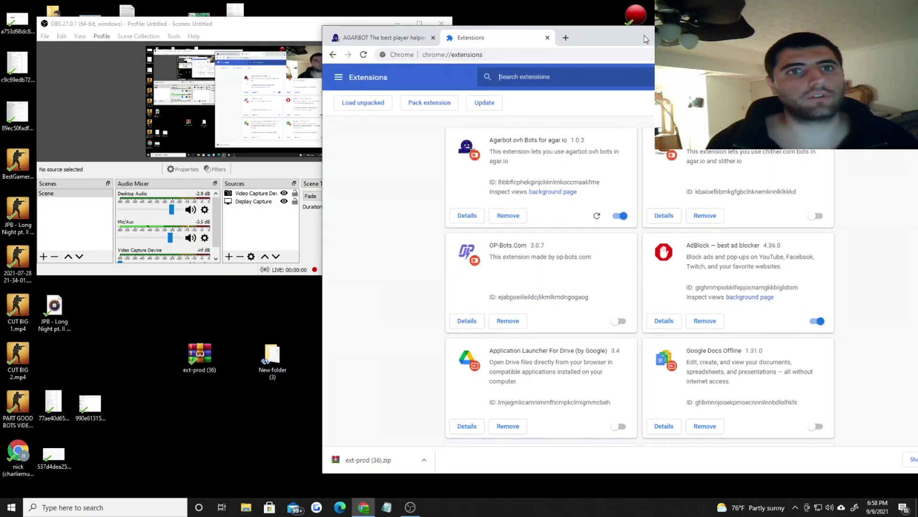
pyautogui.moveTo(644, 38); pyautogui.dragTo(213, 2)
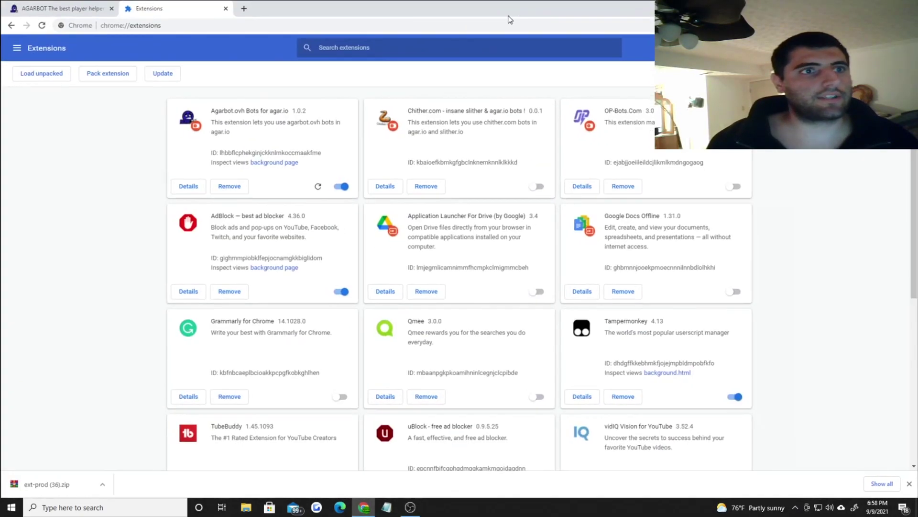
pyautogui.click(248, 4)
# - Search 'delta v5' and open the DELTA V5 Agar Scripts site, checking its Tampermonkey link
pyautogui.write('de')
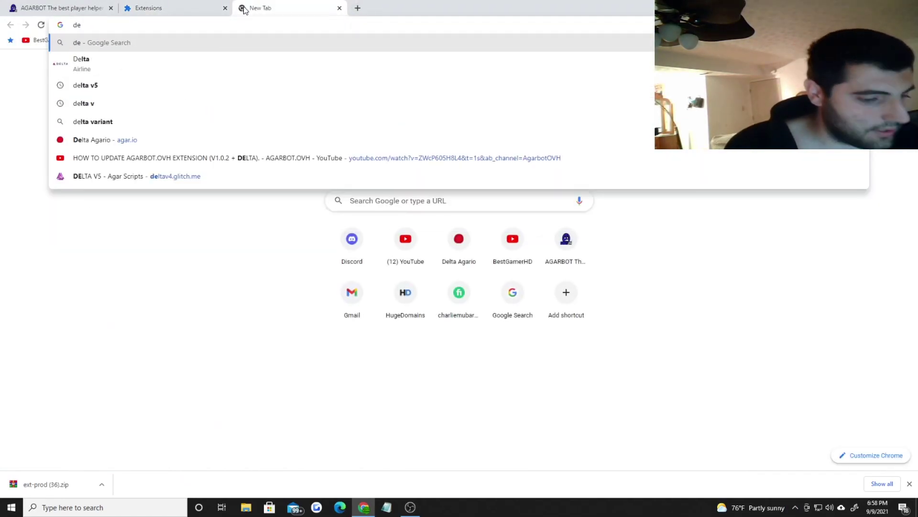
pyautogui.write('lt')
pyautogui.press('Return')
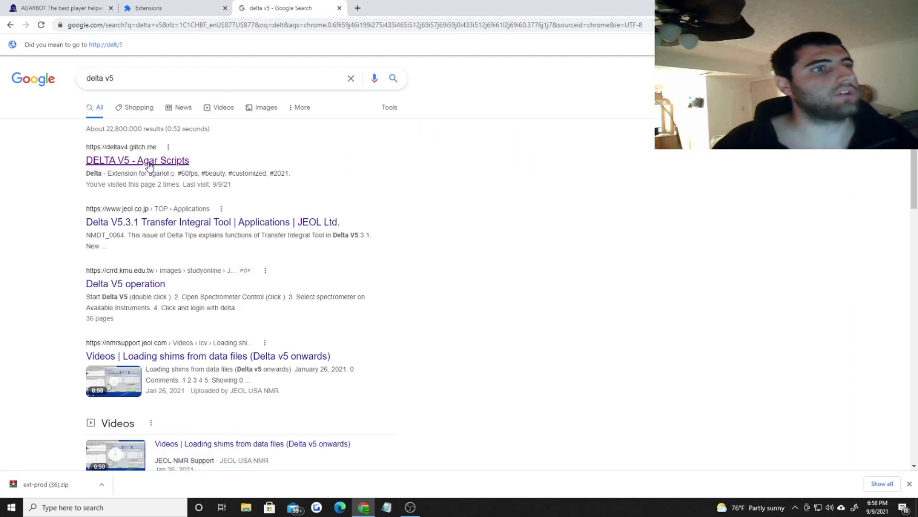
pyautogui.click(149, 161)
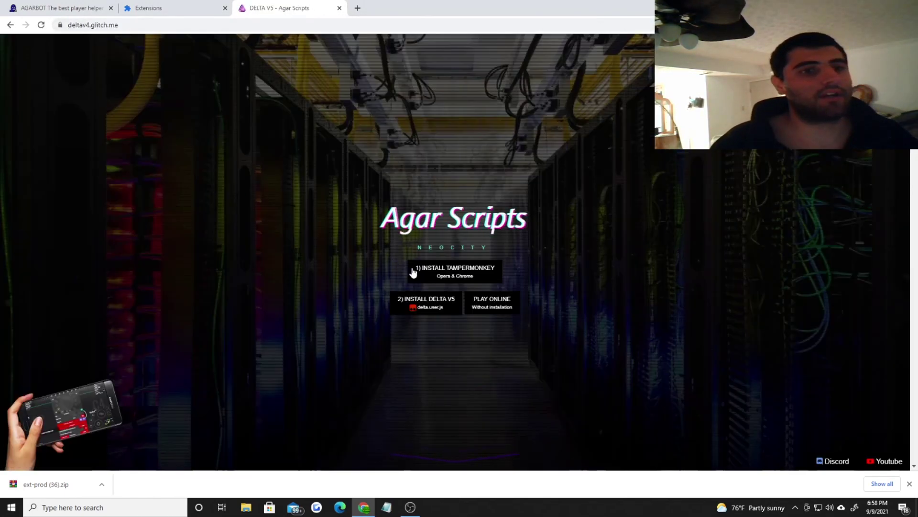
pyautogui.click(439, 277)
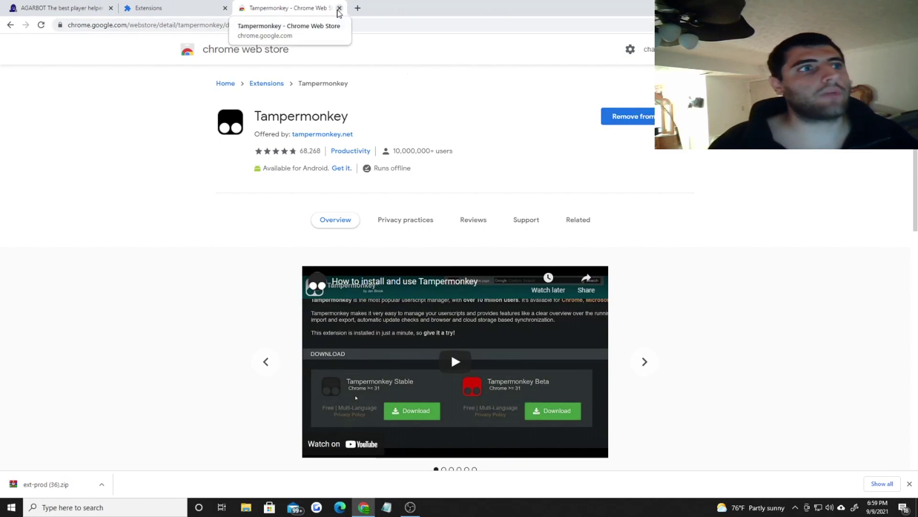
pyautogui.hotkey('alt', 'Left')
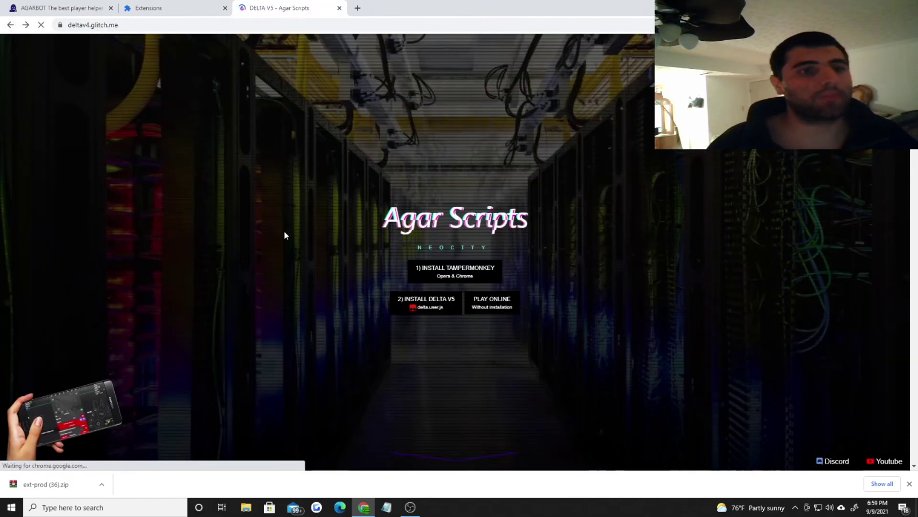
pyautogui.click(421, 309)
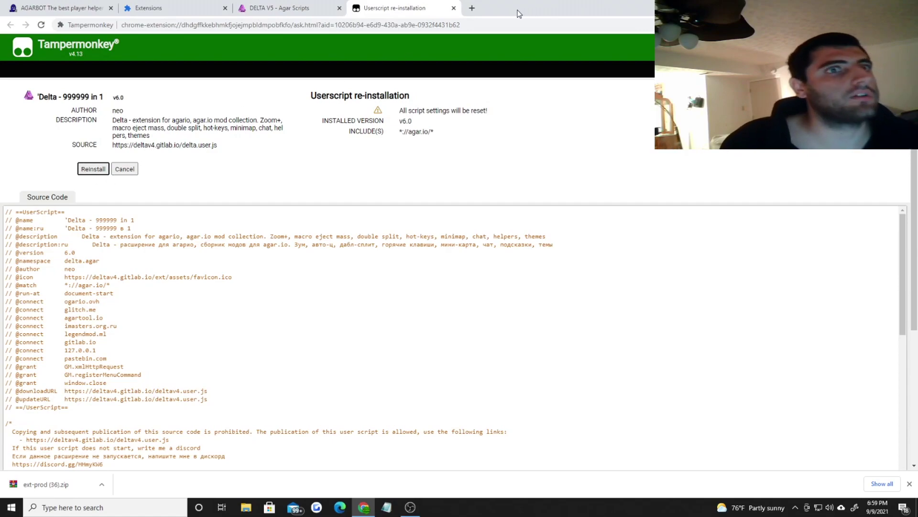
pyautogui.click(453, 8)
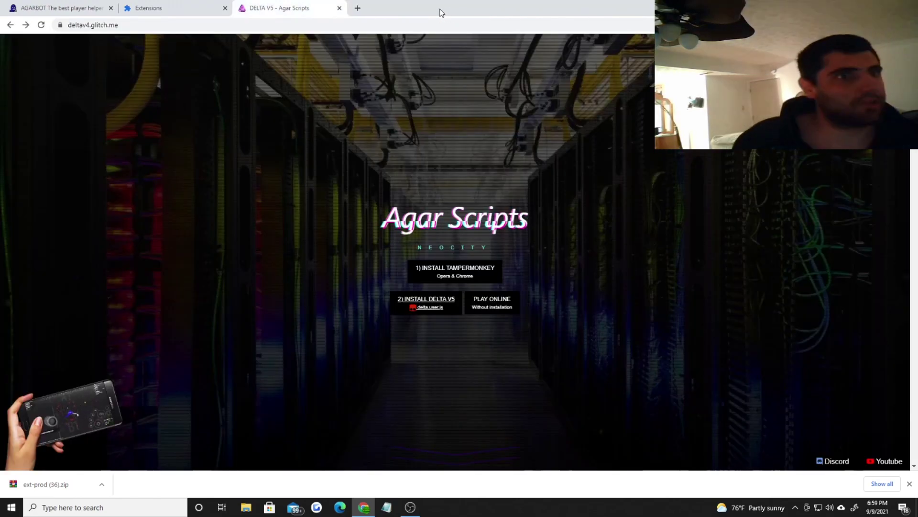
pyautogui.click(358, 8)
# - Load agar.io, create a new party code, join it and start a round
pyautogui.write('agar')
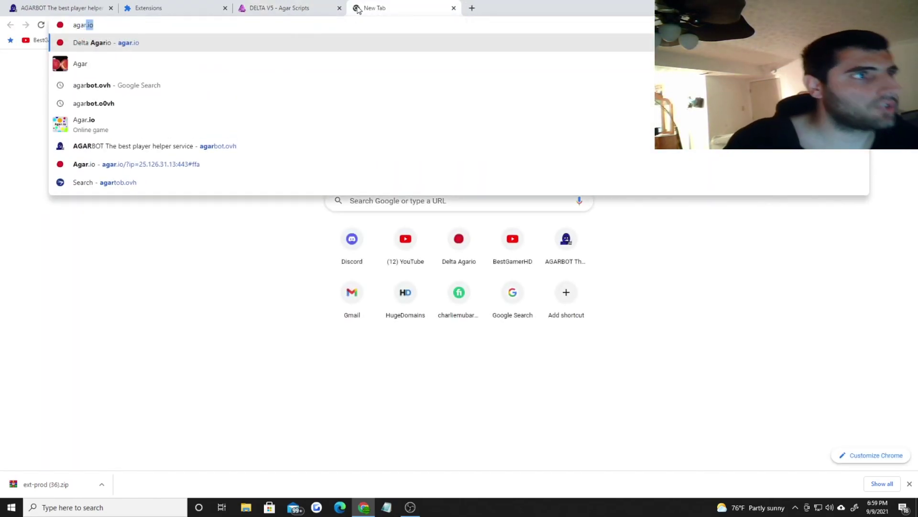
pyautogui.press('Return')
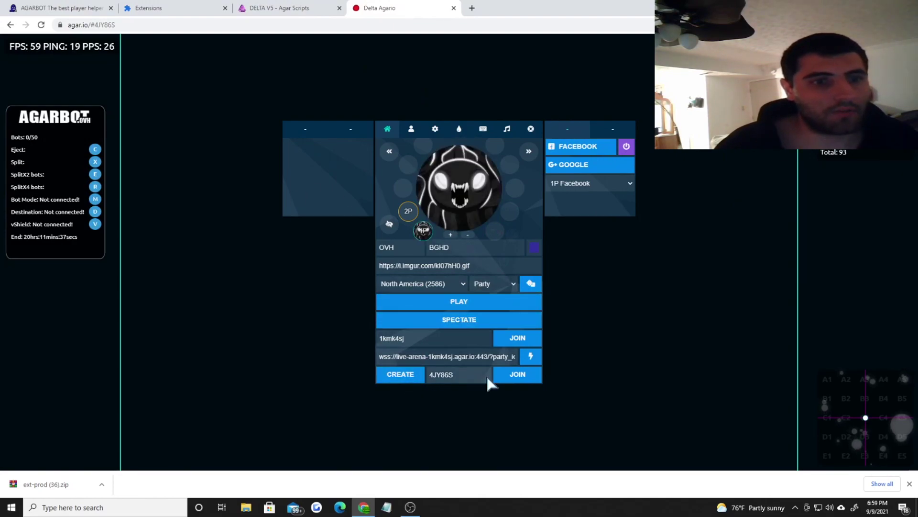
pyautogui.click(409, 381)
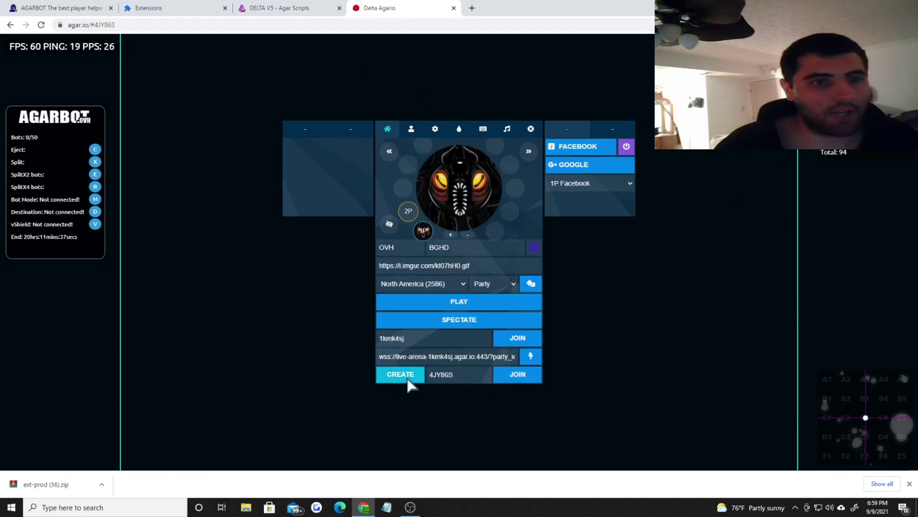
pyautogui.click(503, 382)
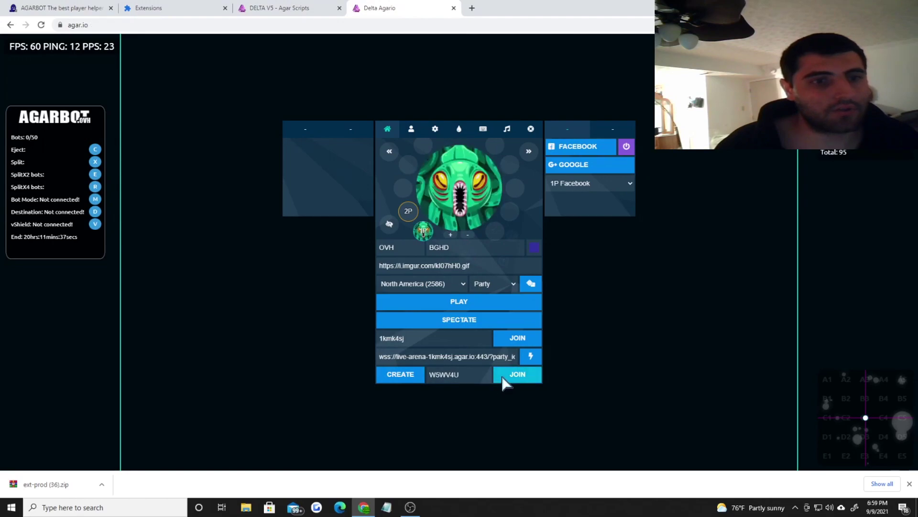
pyautogui.click(458, 299)
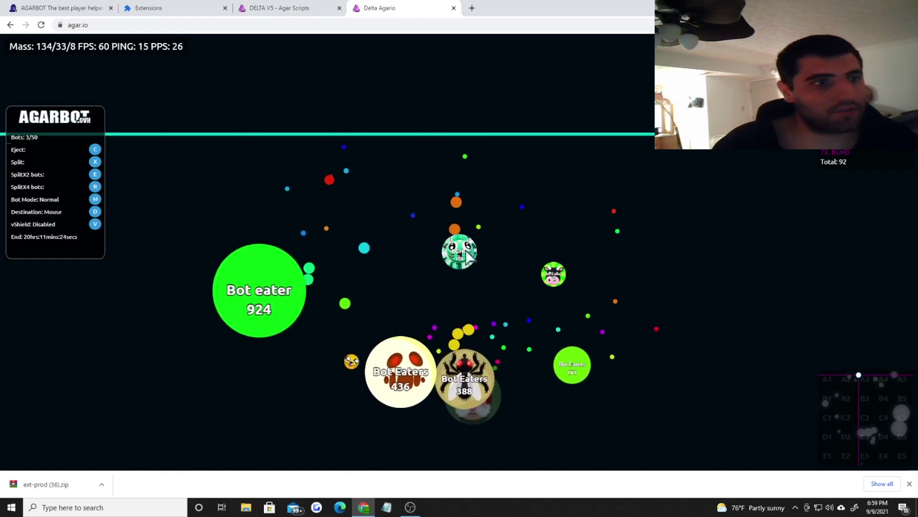
# - Split the player's cell while the bots spawn up to 28/50
pyautogui.press('space')
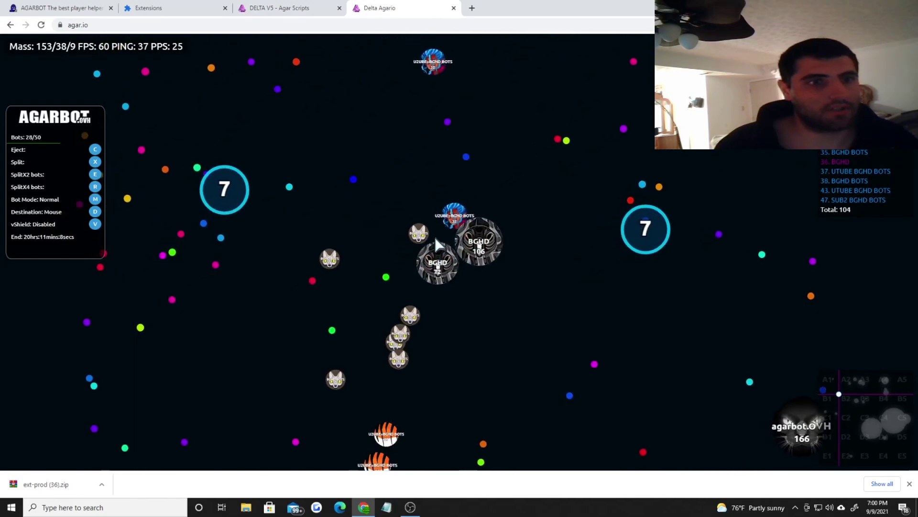
# - Dismiss Chrome's download bar, then split the player's cell three times as bots reach 48/50
pyautogui.click(910, 484)
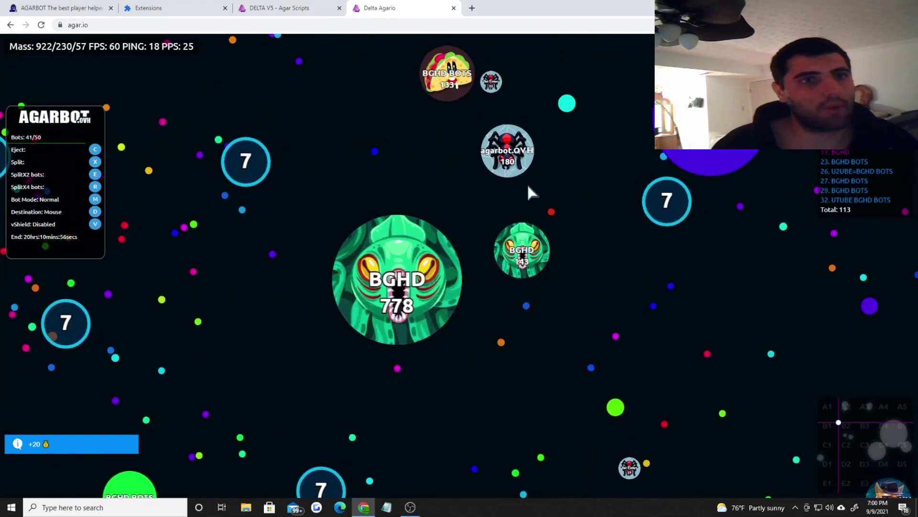
pyautogui.press('space')
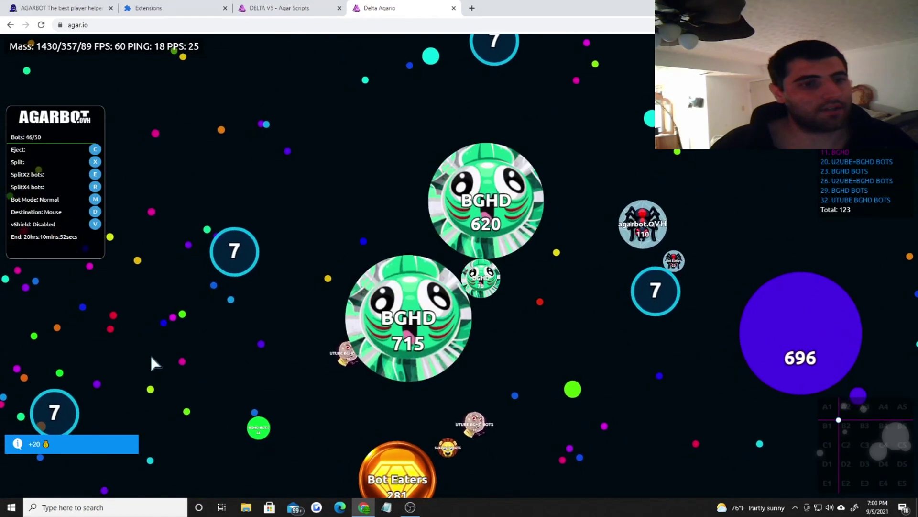
pyautogui.press('space')
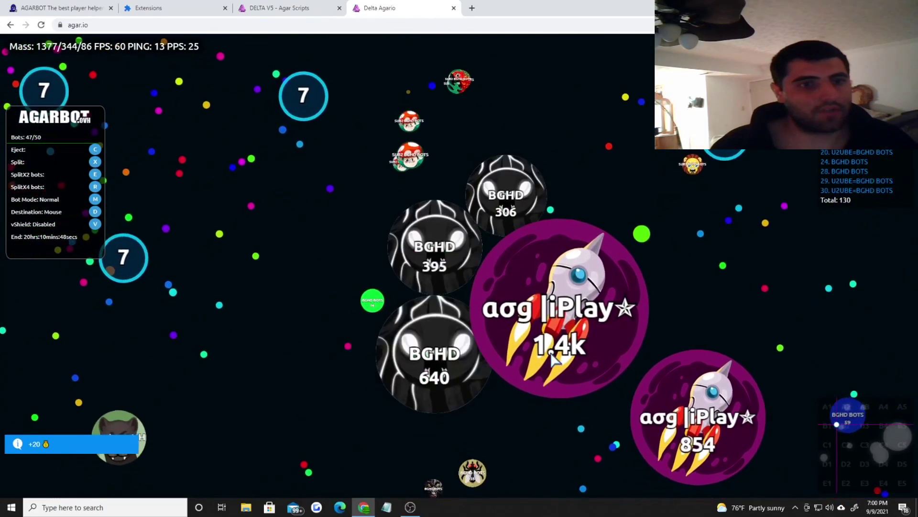
pyautogui.press('space')
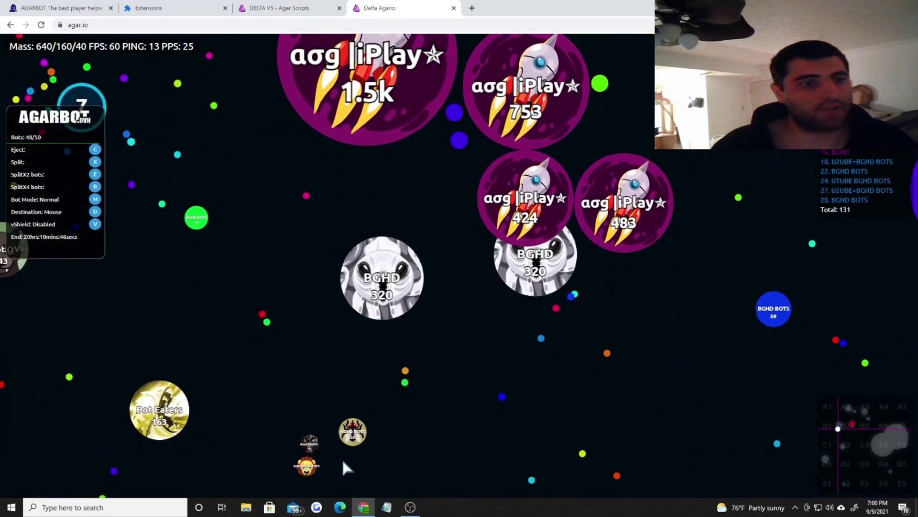